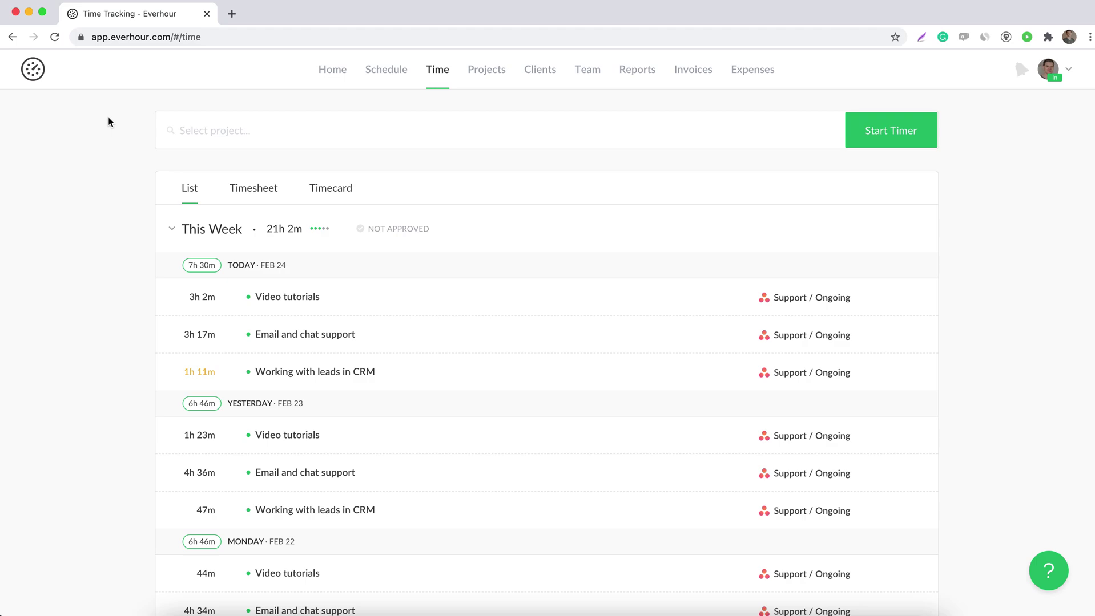
# Draft a 2h entry for Support / Ongoing › Video tutorials today, described 'comments'
pyautogui.click(240, 129)
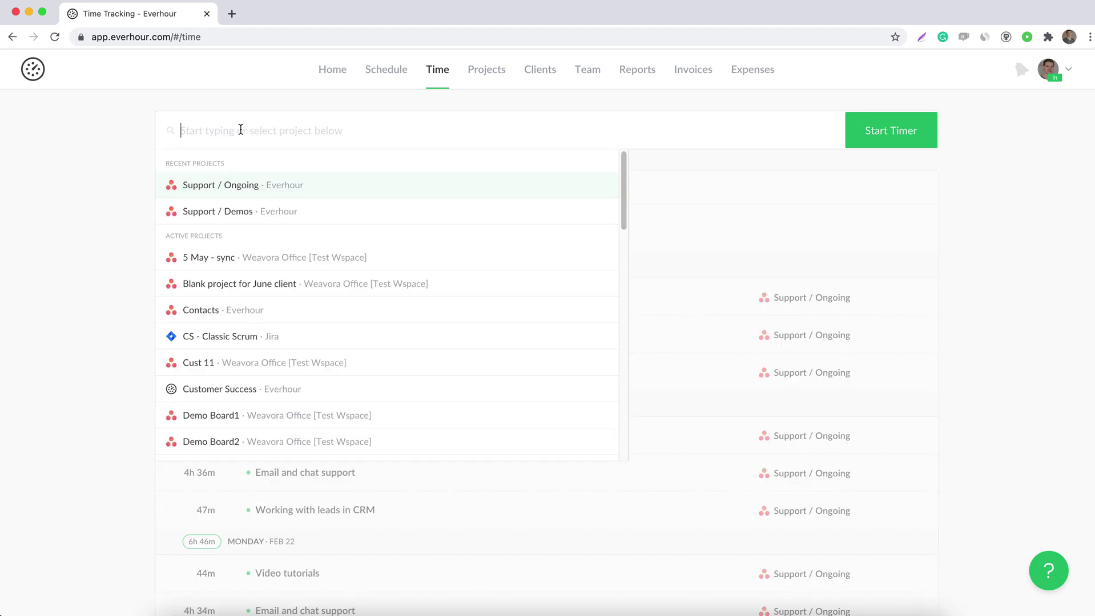
pyautogui.click(239, 186)
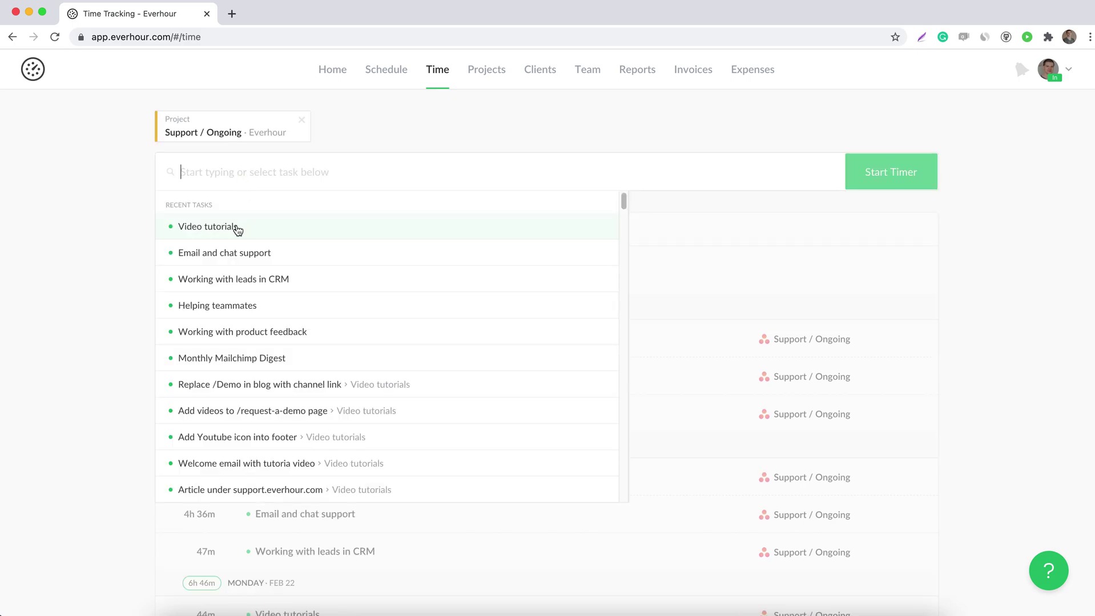
pyautogui.click(235, 226)
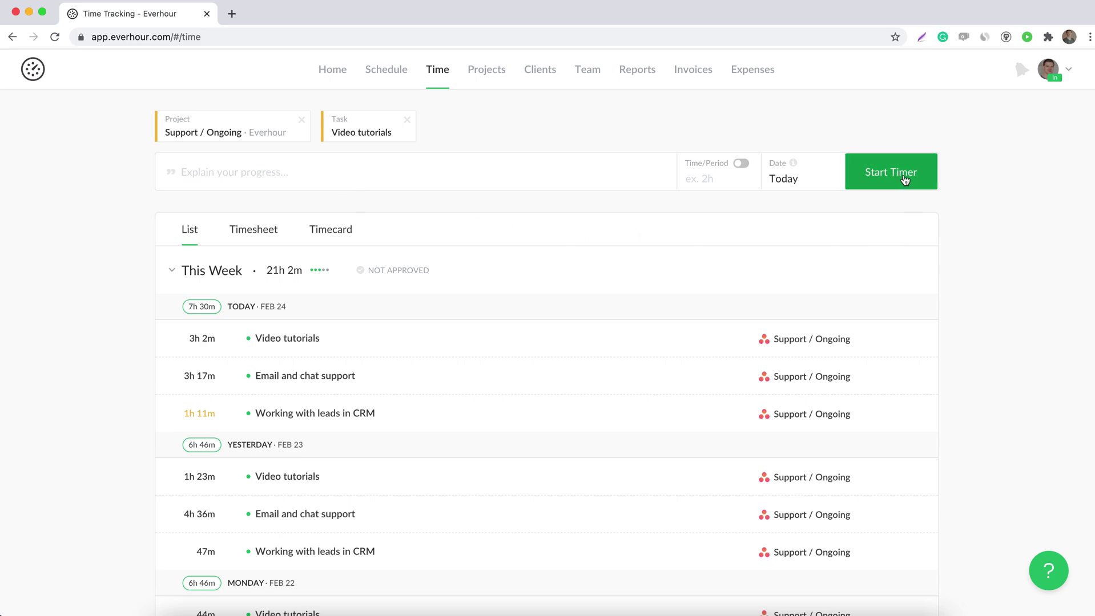
pyautogui.click(717, 180)
pyautogui.write('2h')
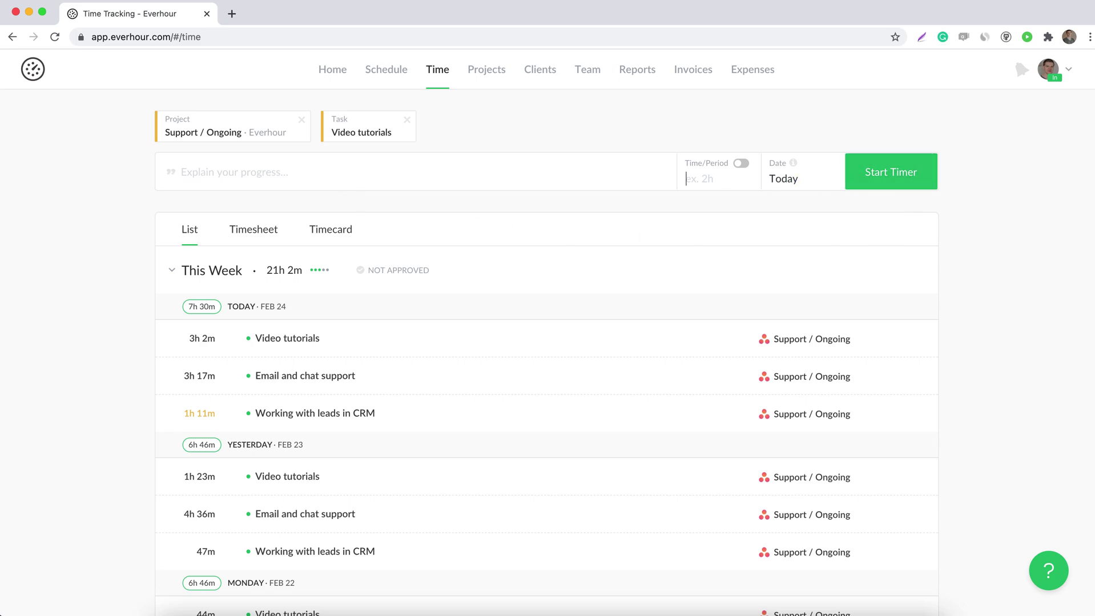
pyautogui.click(793, 179)
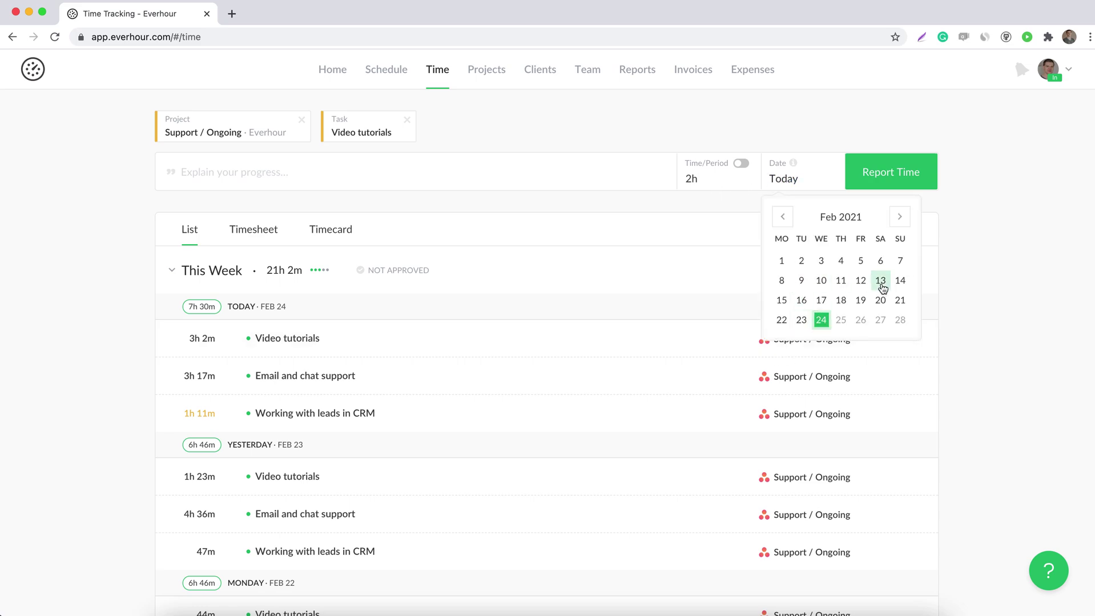
pyautogui.click(472, 173)
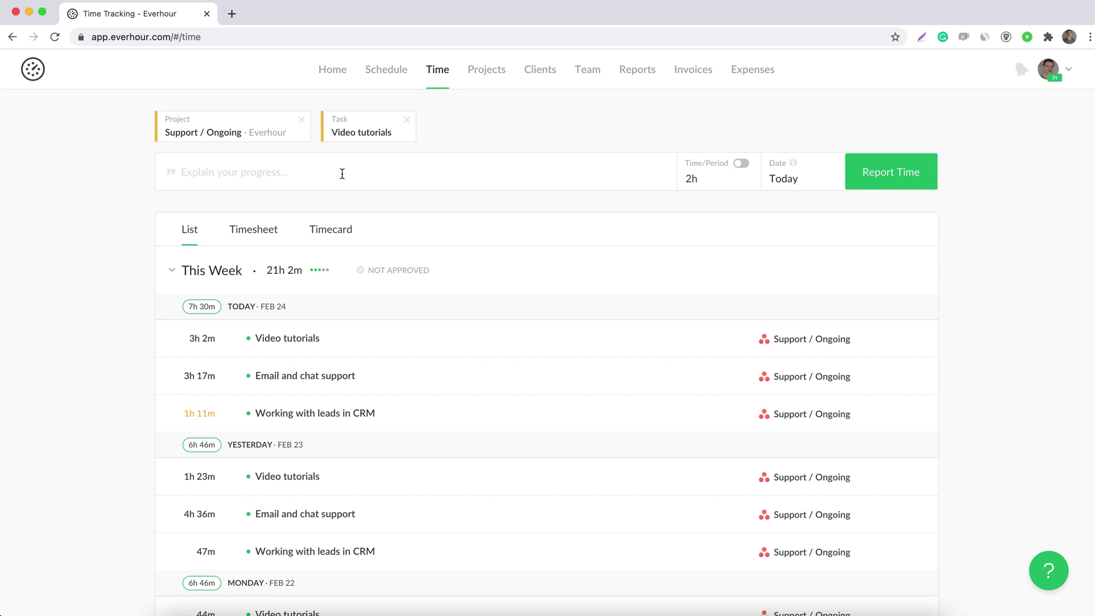
pyautogui.write('comments')
# Clear the draft entry's description, task and project, leaving it empty
pyautogui.doubleClick(222, 172)
pyautogui.press('BackSpace')
pyautogui.click(407, 120)
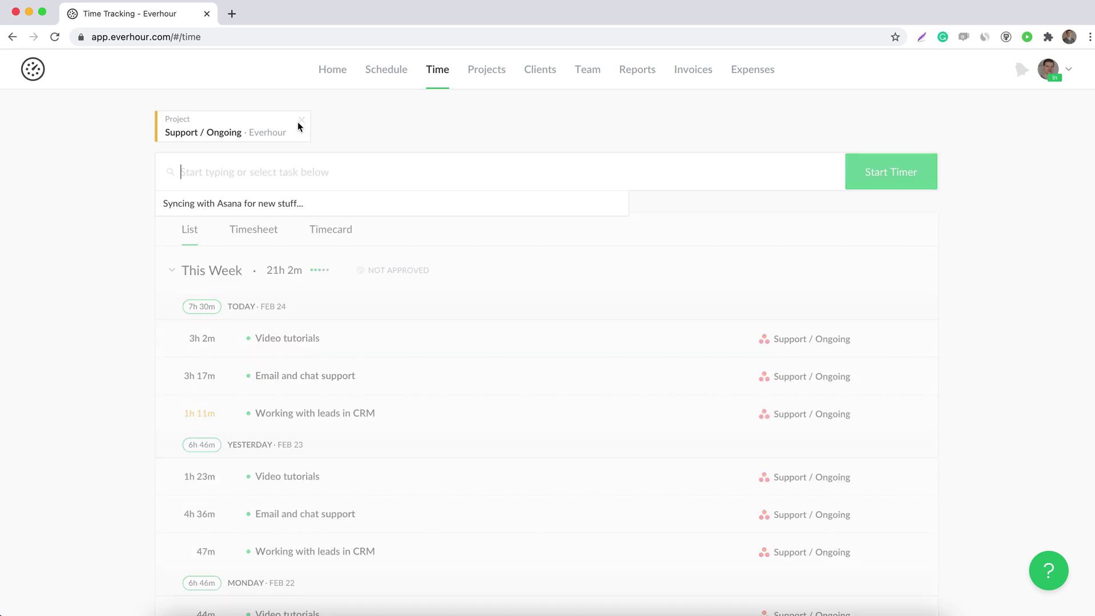
pyautogui.click(301, 119)
pyautogui.click(100, 211)
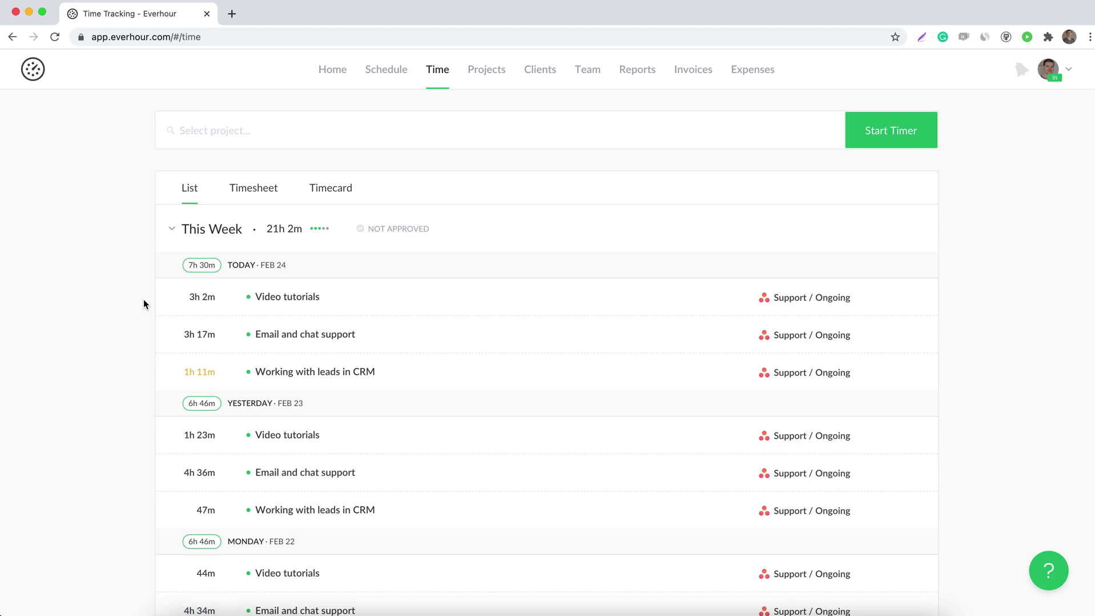
# Check the actions menu of today's Video tutorials entry, then resume its timer
pyautogui.click(232, 296)
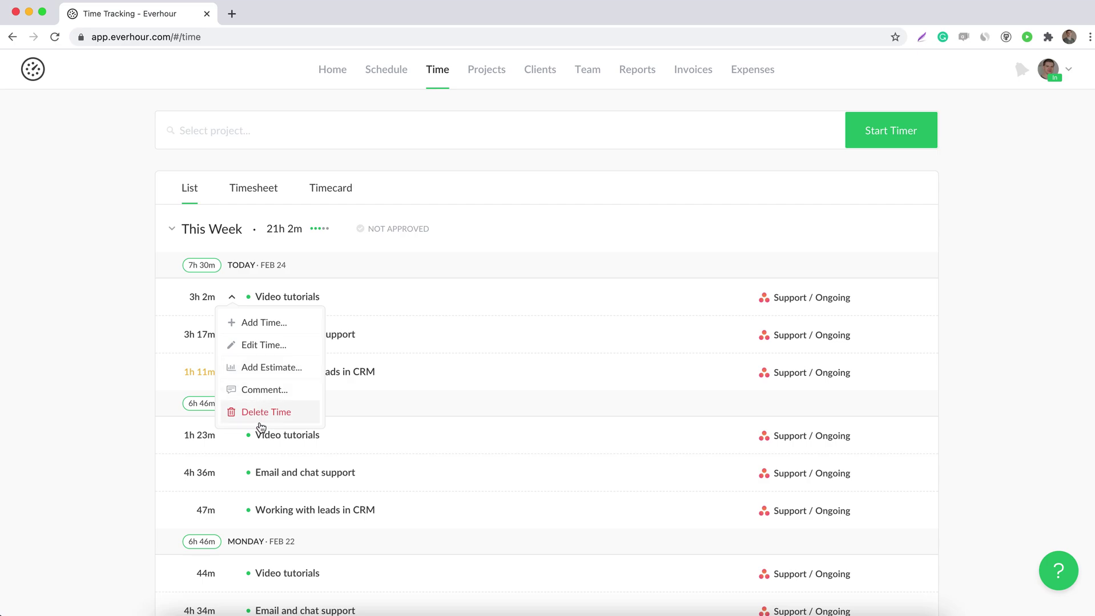
pyautogui.click(138, 332)
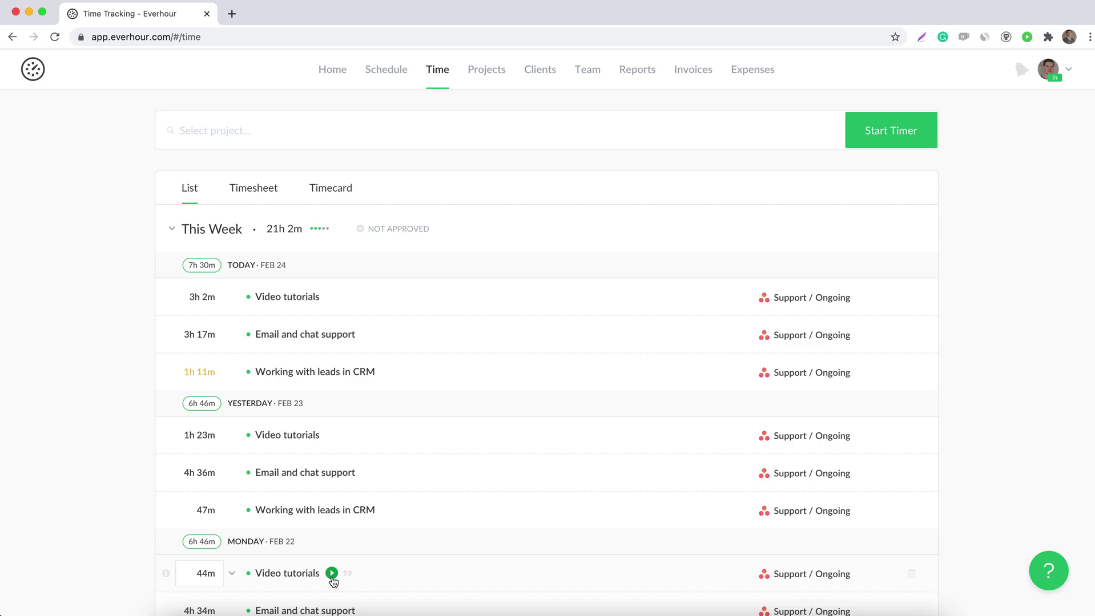
pyautogui.click(331, 573)
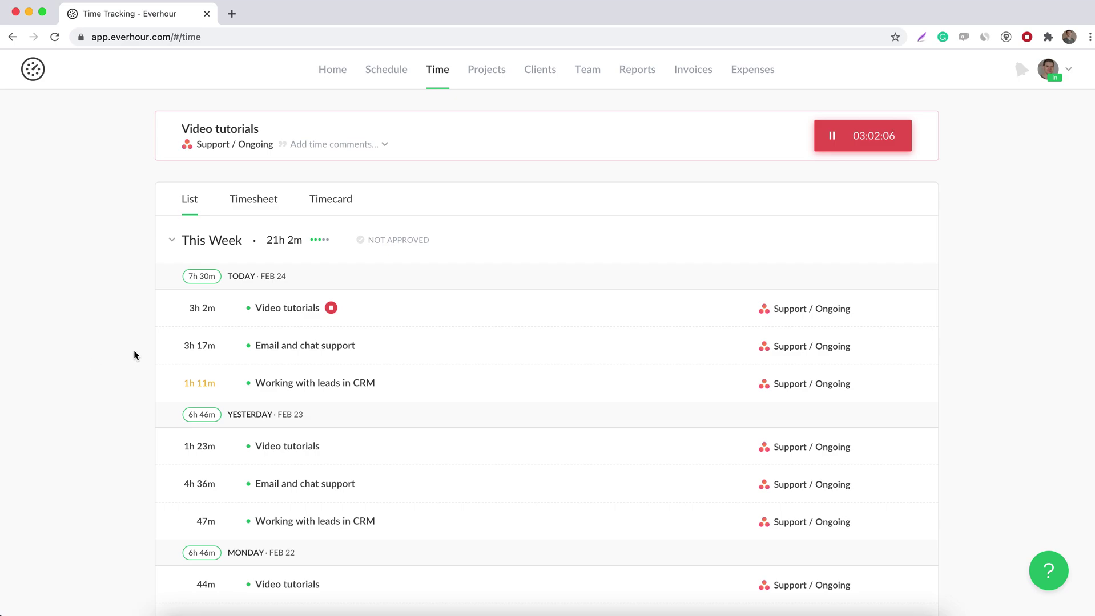
pyautogui.moveTo(167, 347)
pyautogui.moveTo(169, 387)
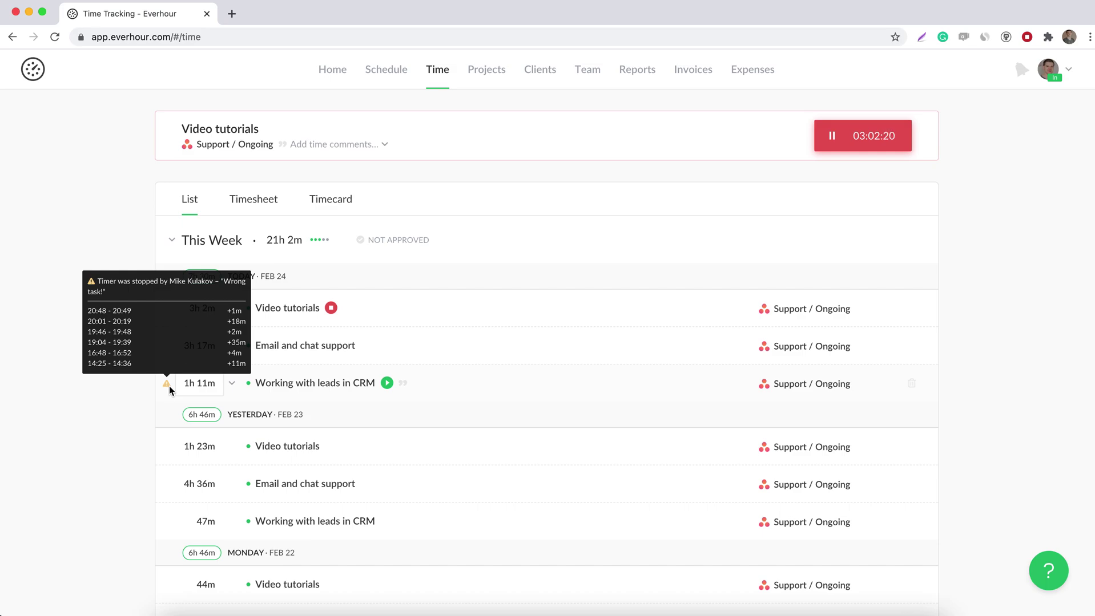
pyautogui.click(322, 386)
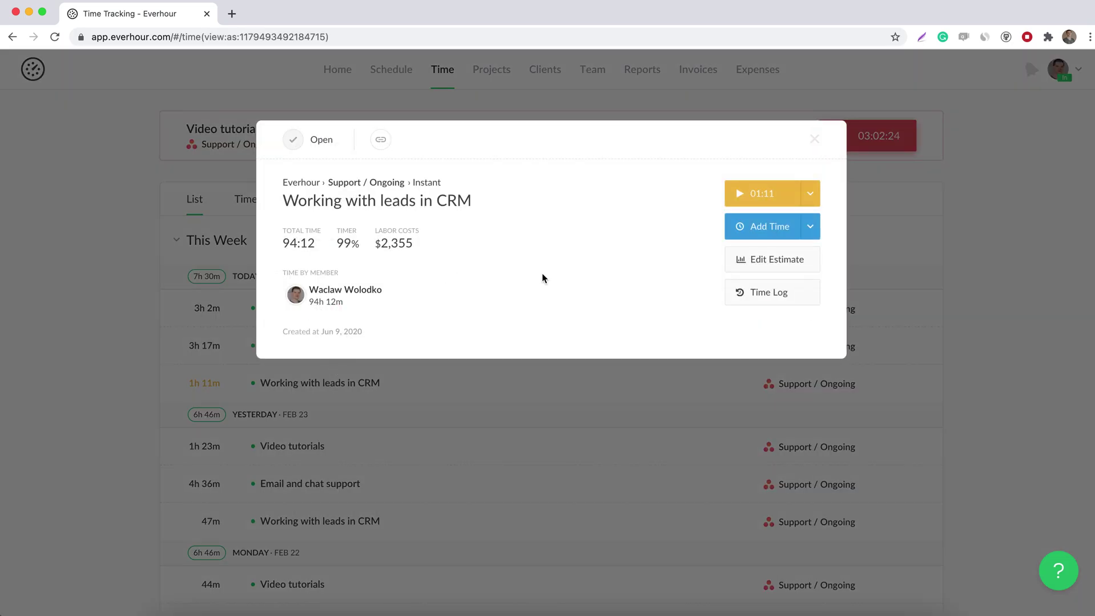
pyautogui.click(767, 293)
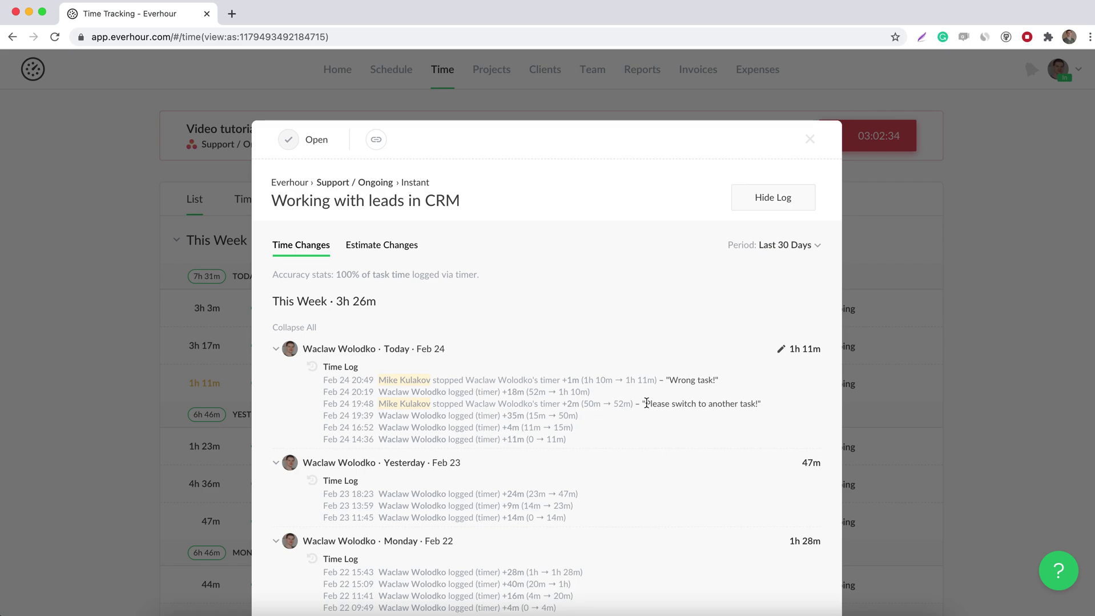
pyautogui.click(809, 139)
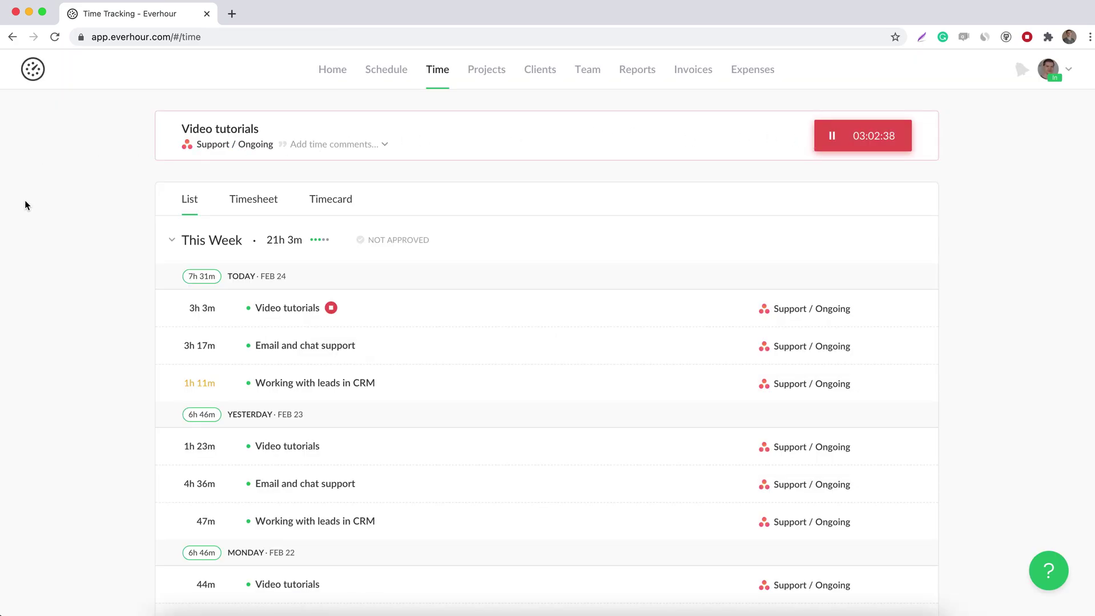
pyautogui.click(240, 200)
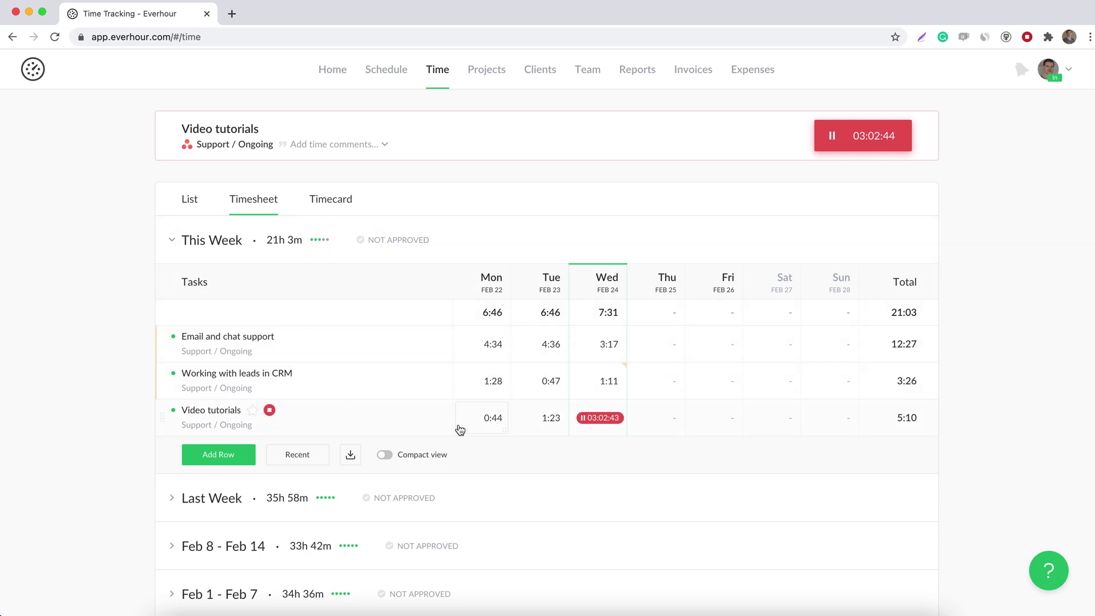
# Inspect the timesheet's day cells and task rows, then start adding a new task row
pyautogui.moveTo(487, 351)
pyautogui.moveTo(528, 353)
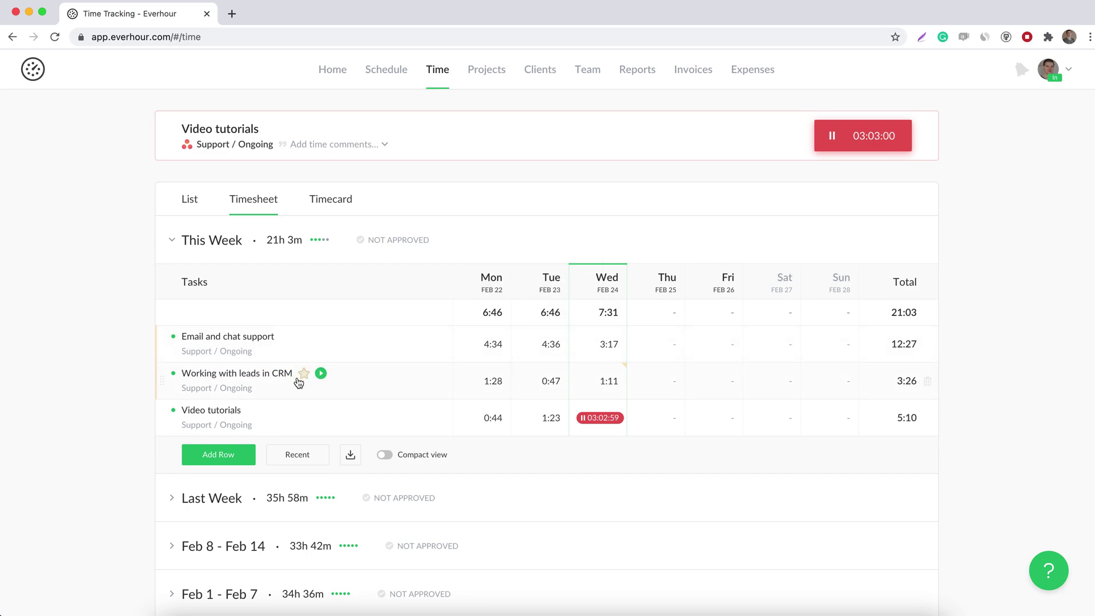
pyautogui.moveTo(256, 417)
pyautogui.moveTo(290, 343)
pyautogui.moveTo(308, 379)
pyautogui.click(239, 458)
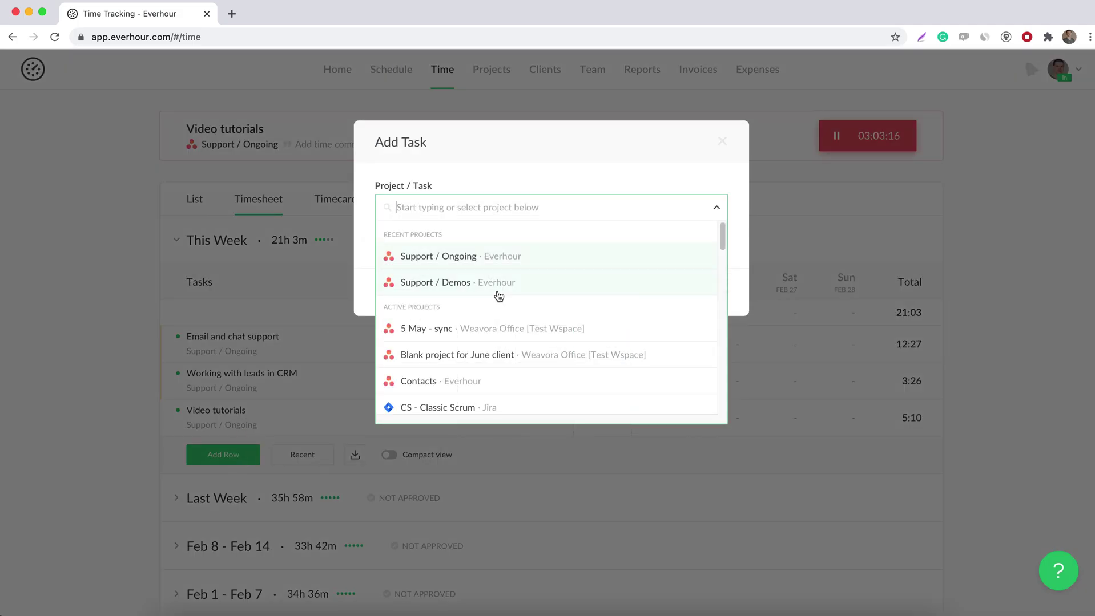
pyautogui.click(722, 142)
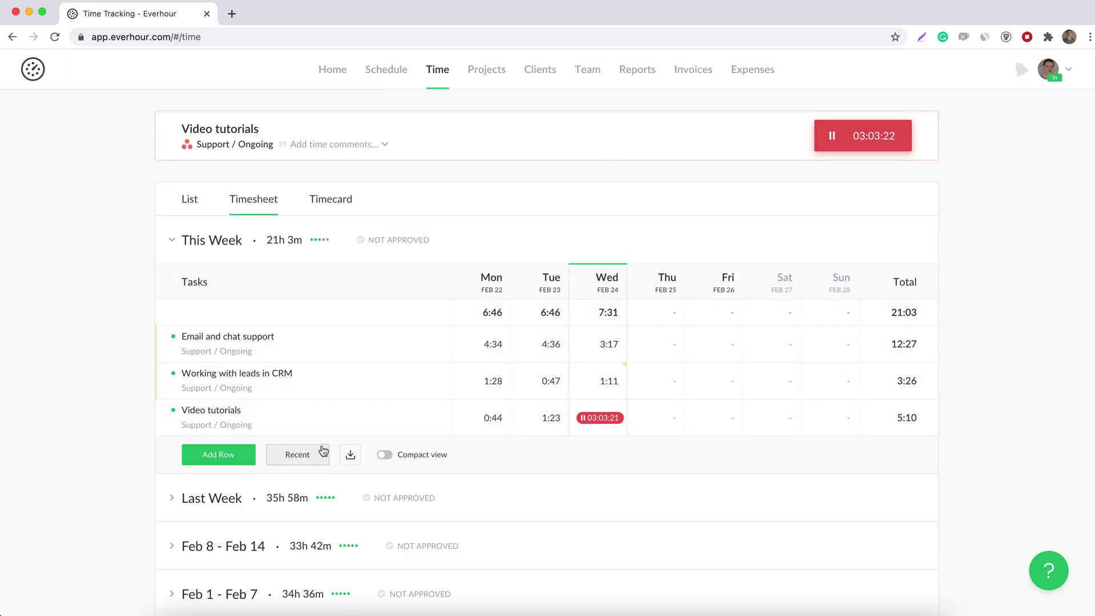
pyautogui.click(350, 455)
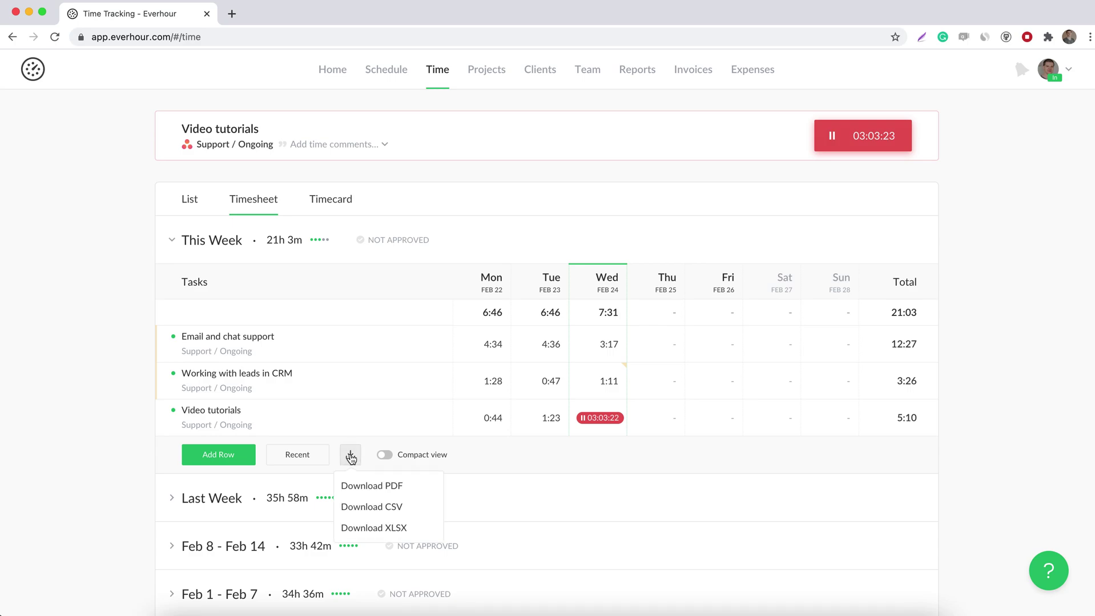
pyautogui.click(386, 455)
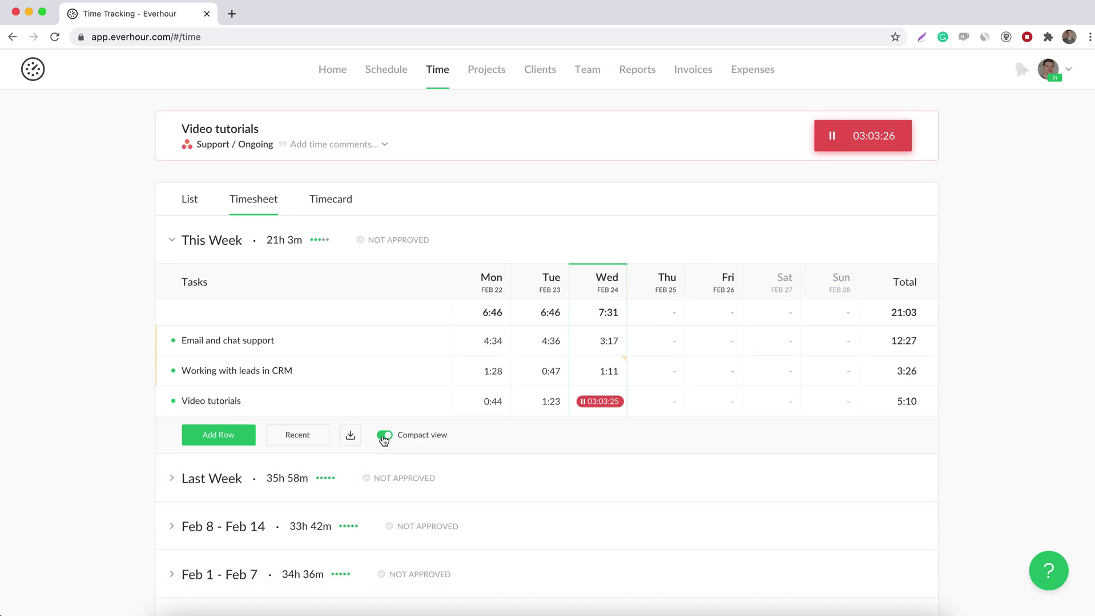
pyautogui.click(384, 436)
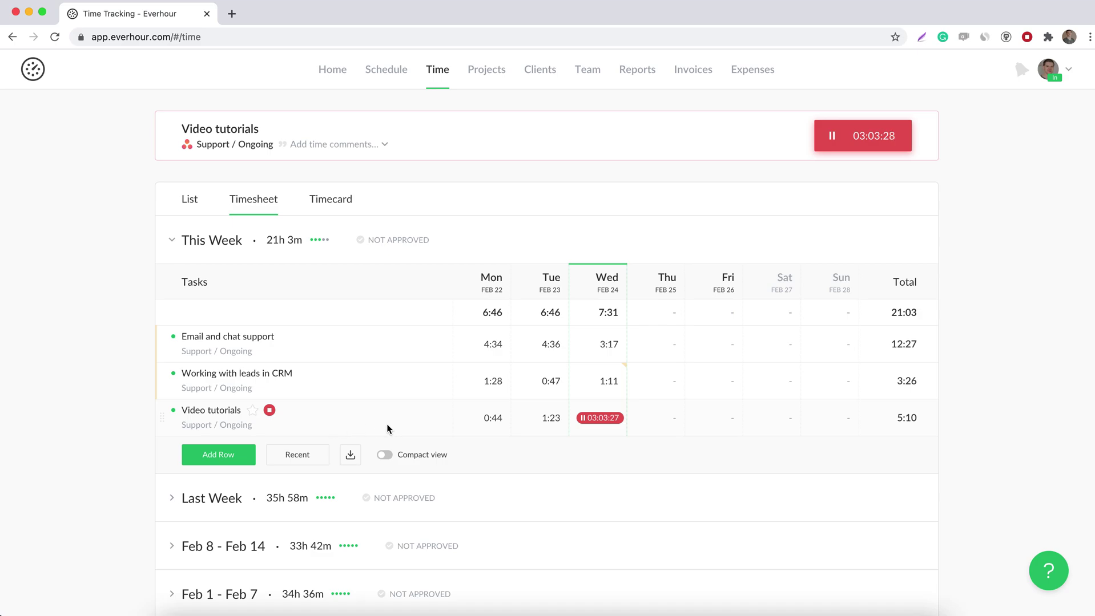
pyautogui.moveTo(519, 437)
pyautogui.moveTo(505, 423)
pyautogui.mouseDown()
pyautogui.moveTo(494, 381)
pyautogui.moveTo(496, 398)
pyautogui.moveTo(567, 428)
pyautogui.moveTo(515, 428)
pyautogui.mouseUp()
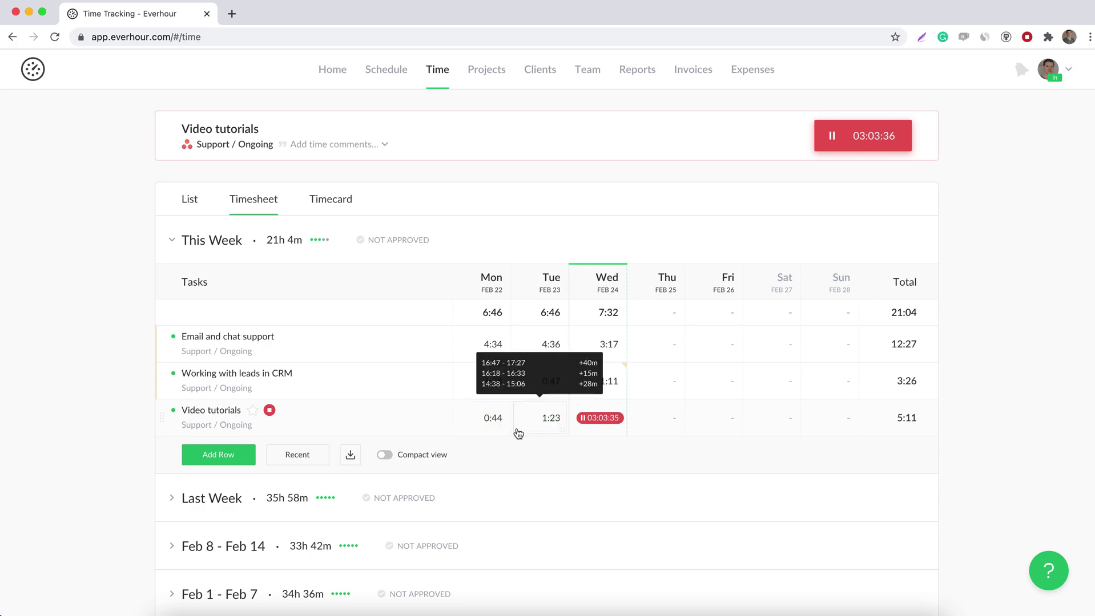
# Show the Timecard: Monday 09:45–17:35, Tuesday 11:31–18:41, Wednesday clocked in 14:26
pyautogui.click(339, 208)
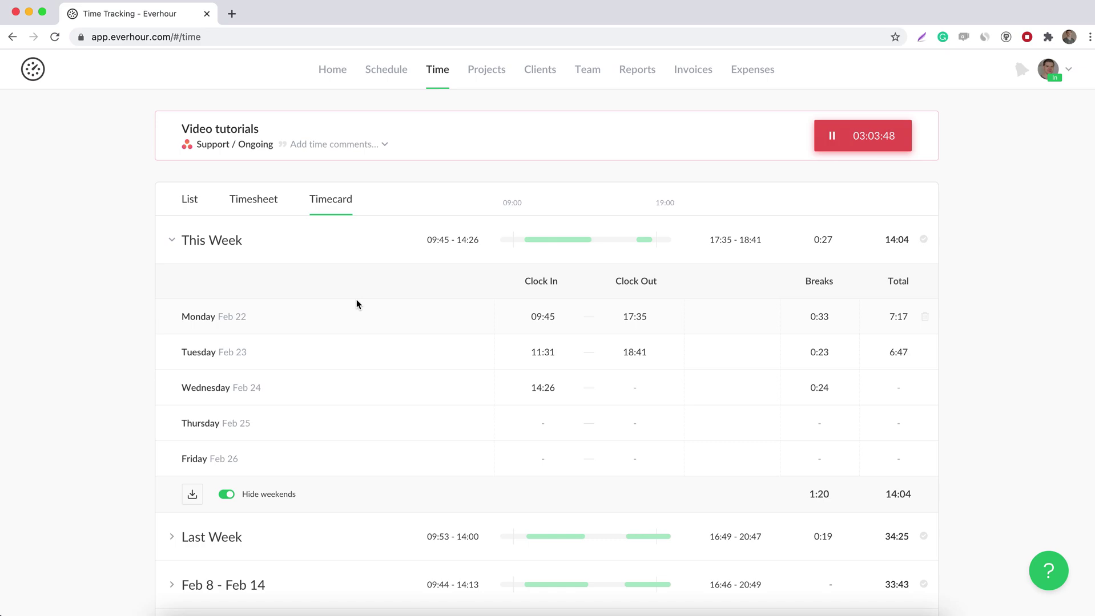
pyautogui.click(1065, 73)
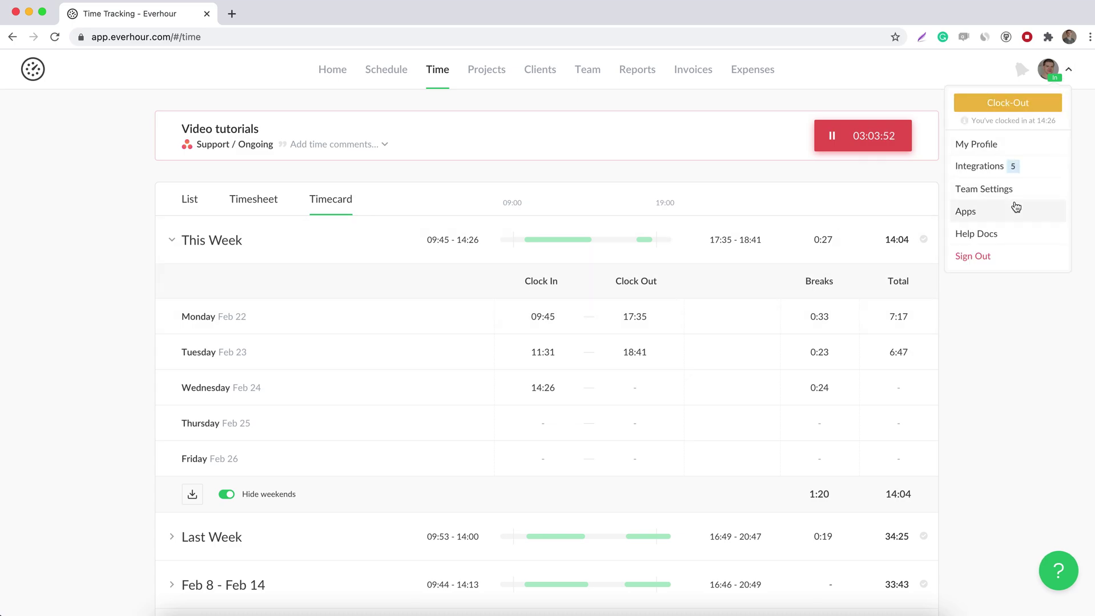
pyautogui.click(565, 173)
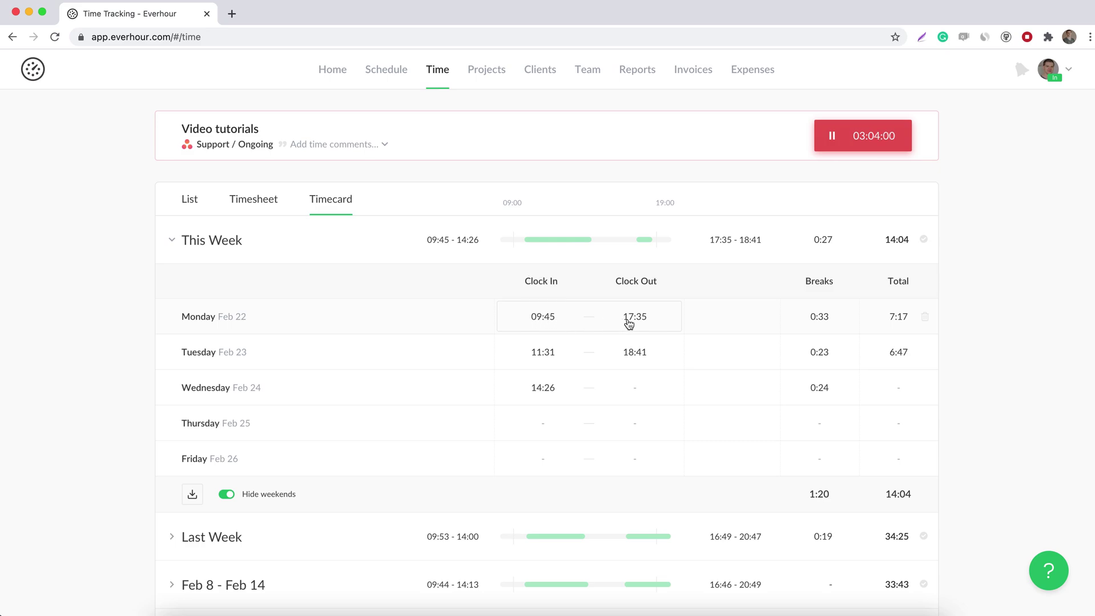
pyautogui.moveTo(632, 323)
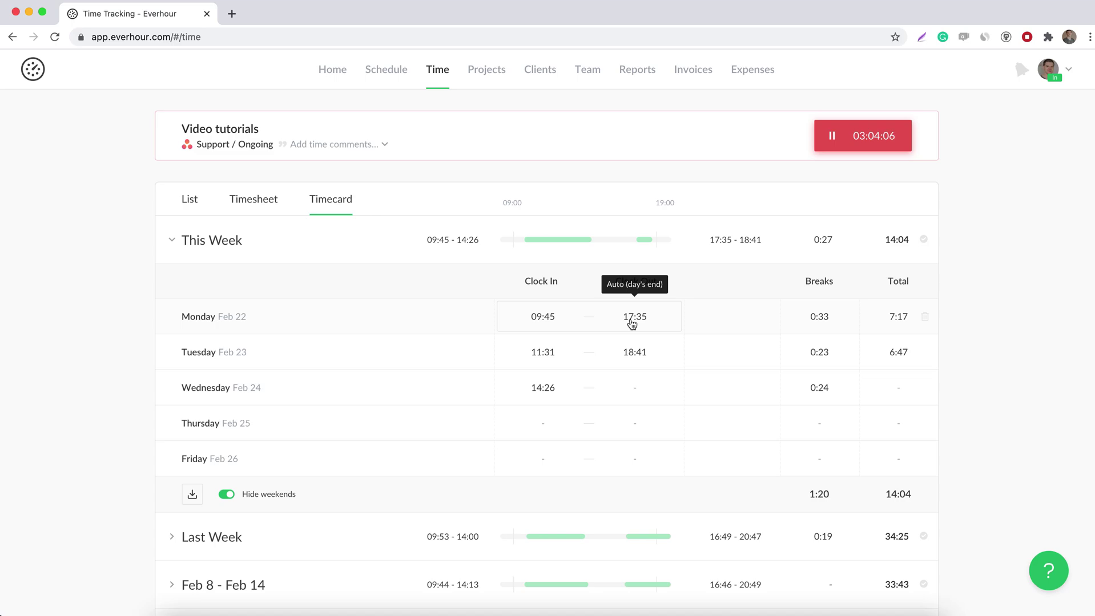
pyautogui.click(1065, 75)
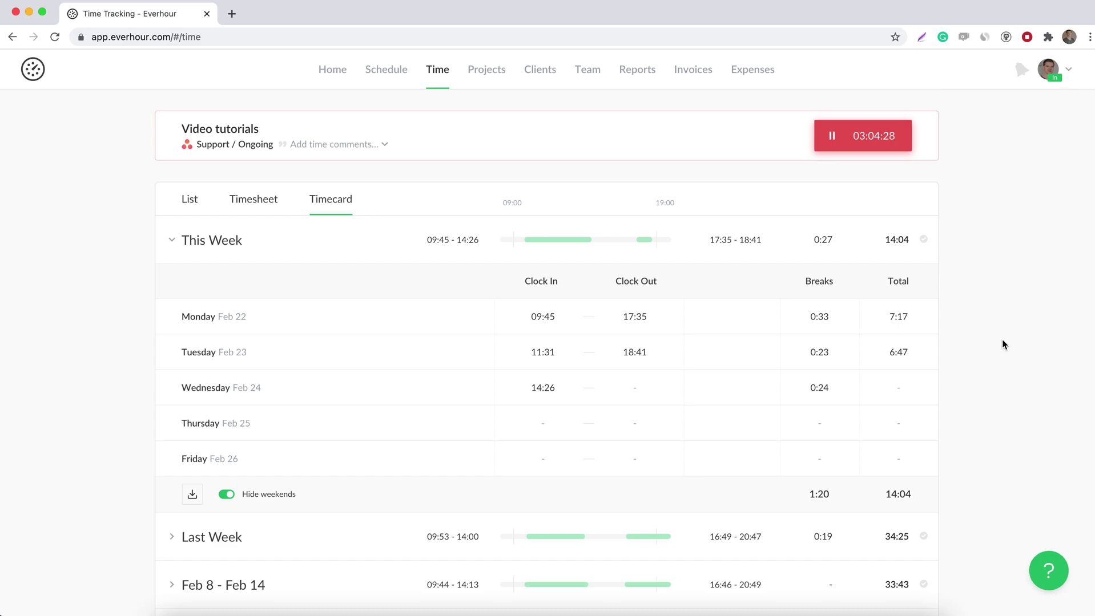
pyautogui.moveTo(817, 321)
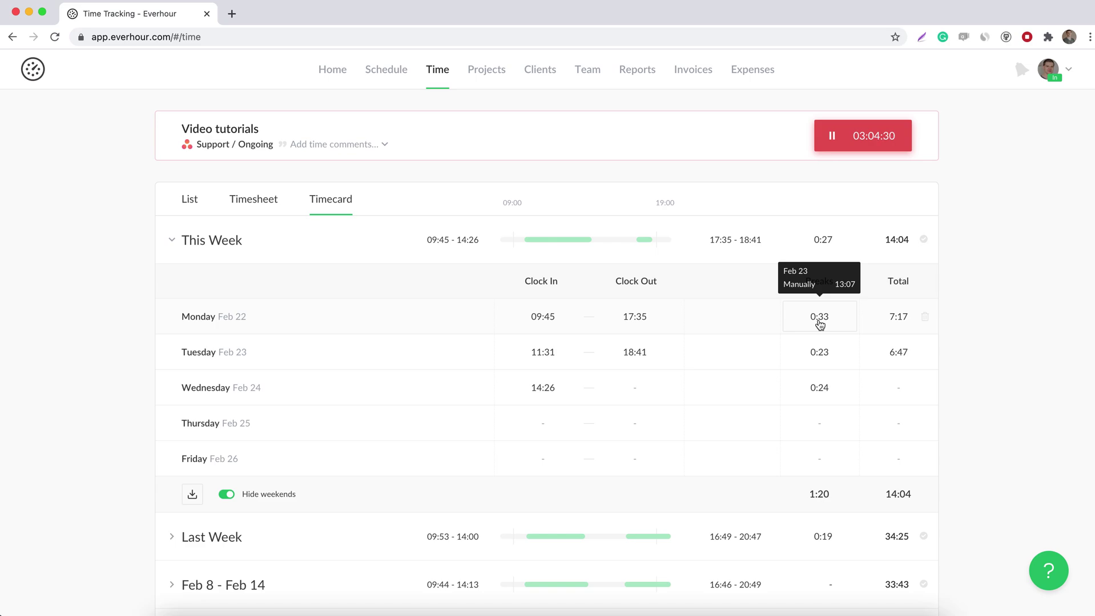
pyautogui.moveTo(819, 352)
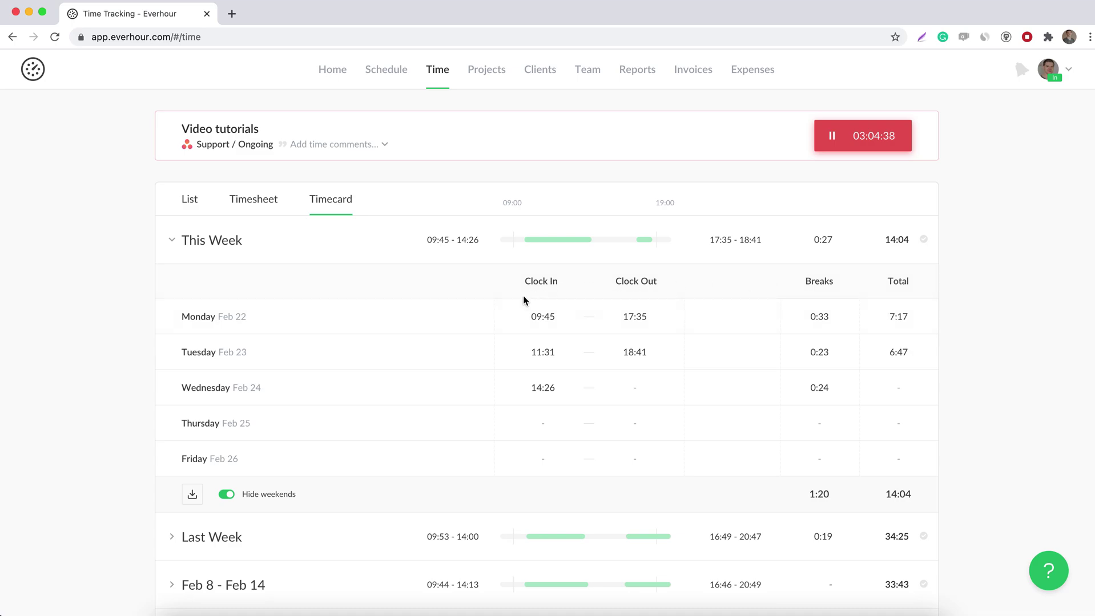
pyautogui.click(630, 387)
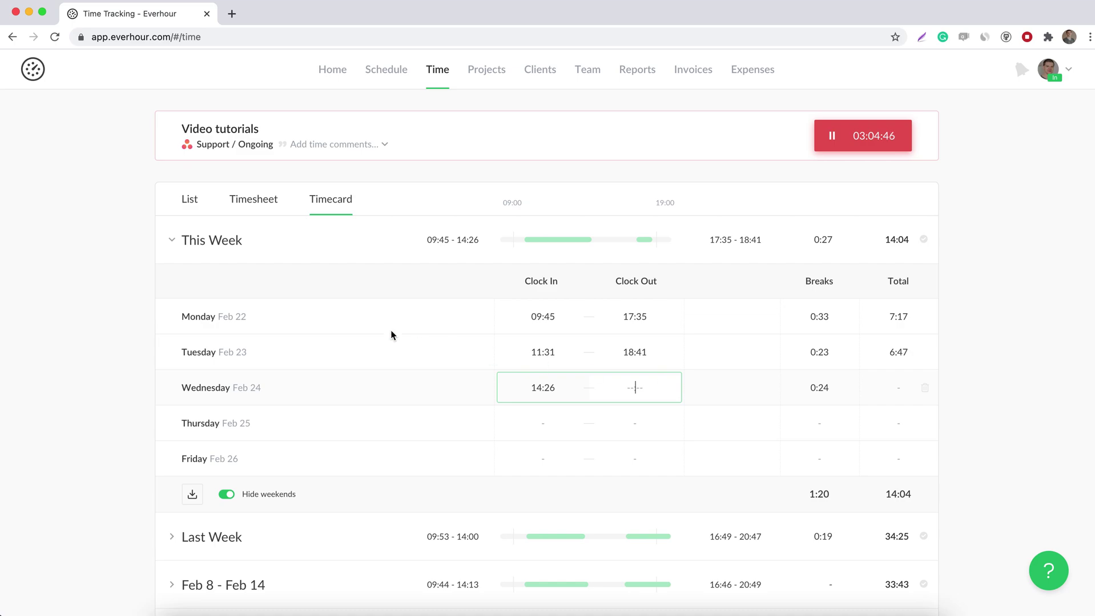
pyautogui.click(106, 268)
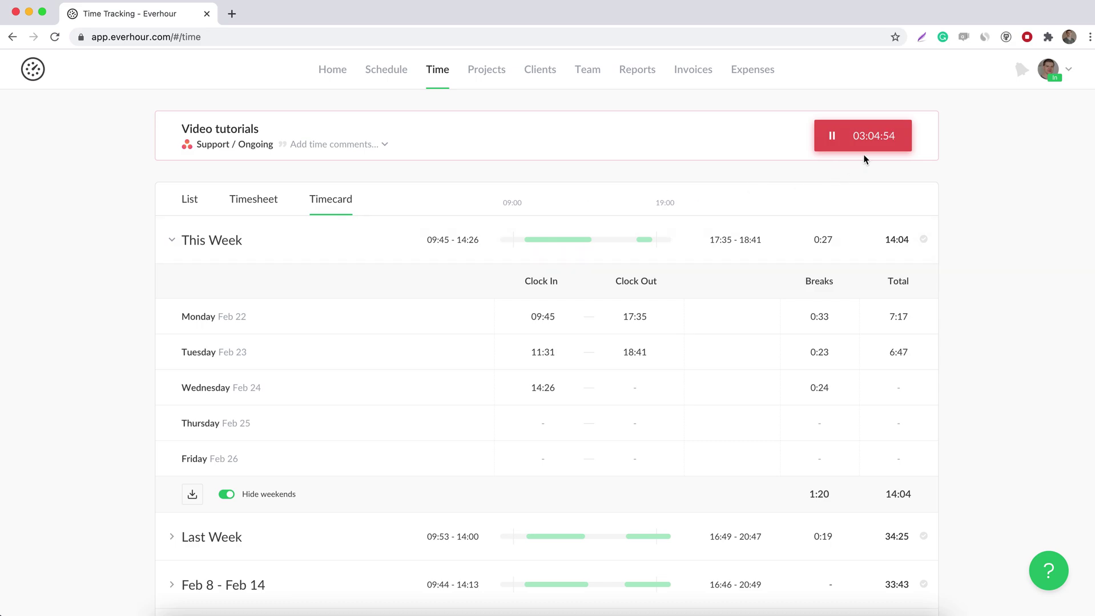
# Find Video tutorials by searching 'video tu' in the browser extension and stop its timer
pyautogui.click(1024, 40)
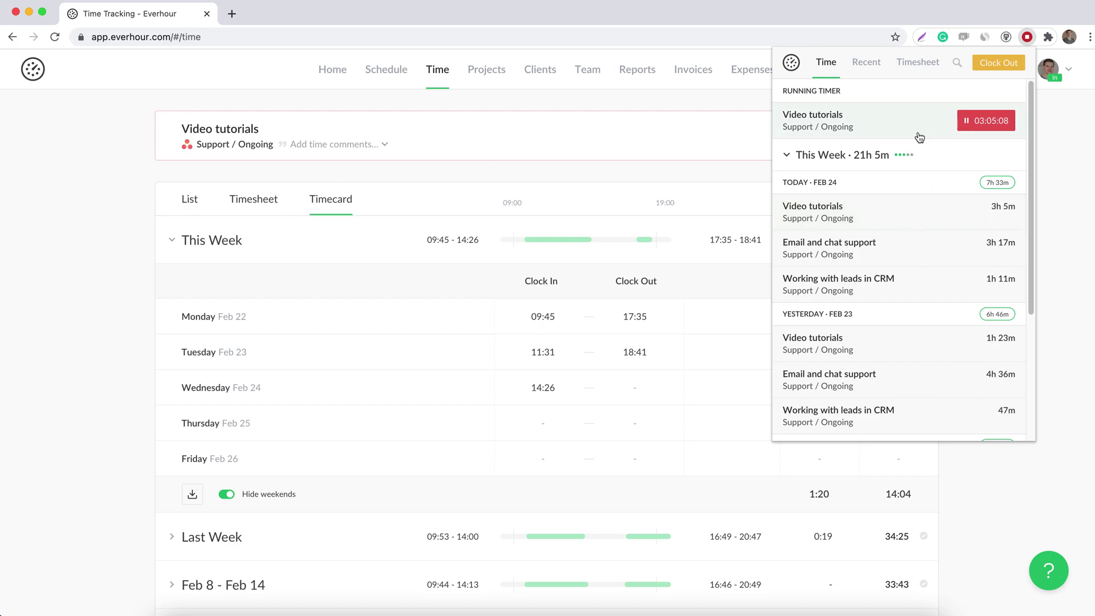
pyautogui.click(956, 62)
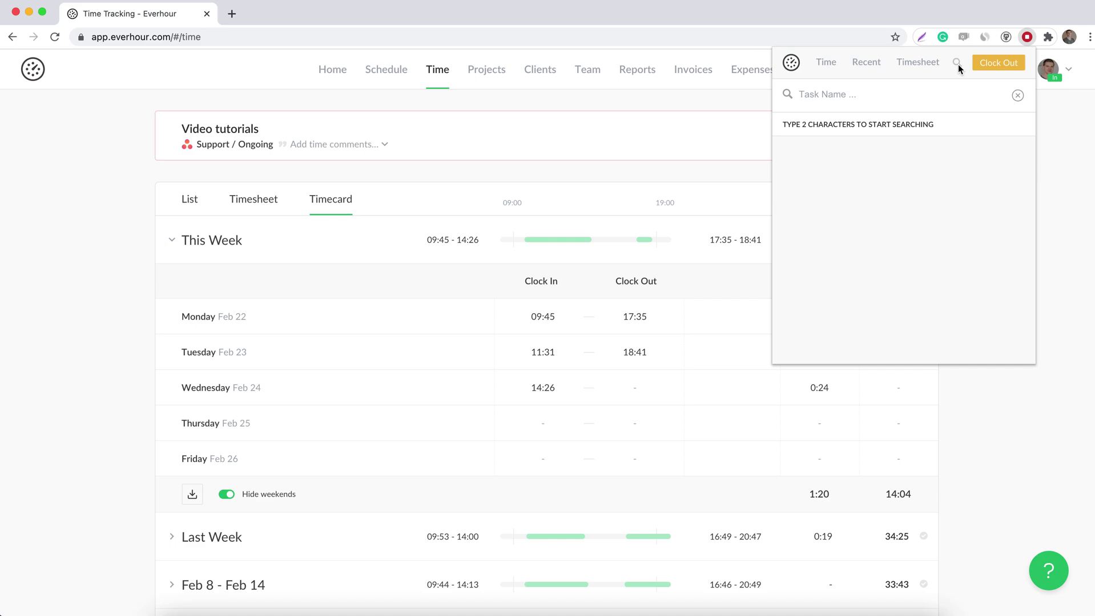
pyautogui.write('video')
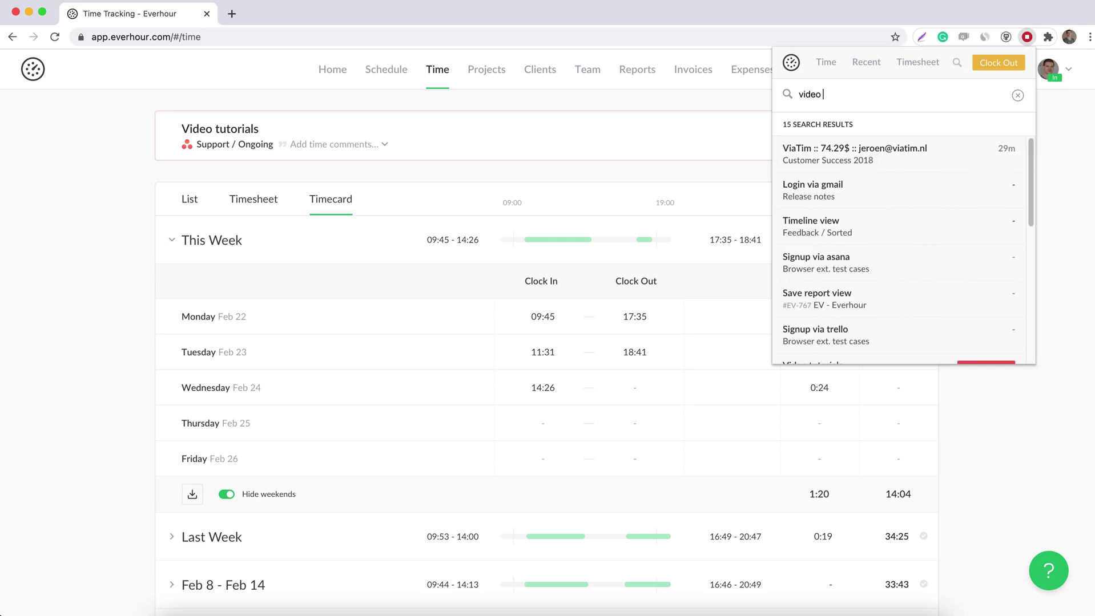
pyautogui.write(' tu')
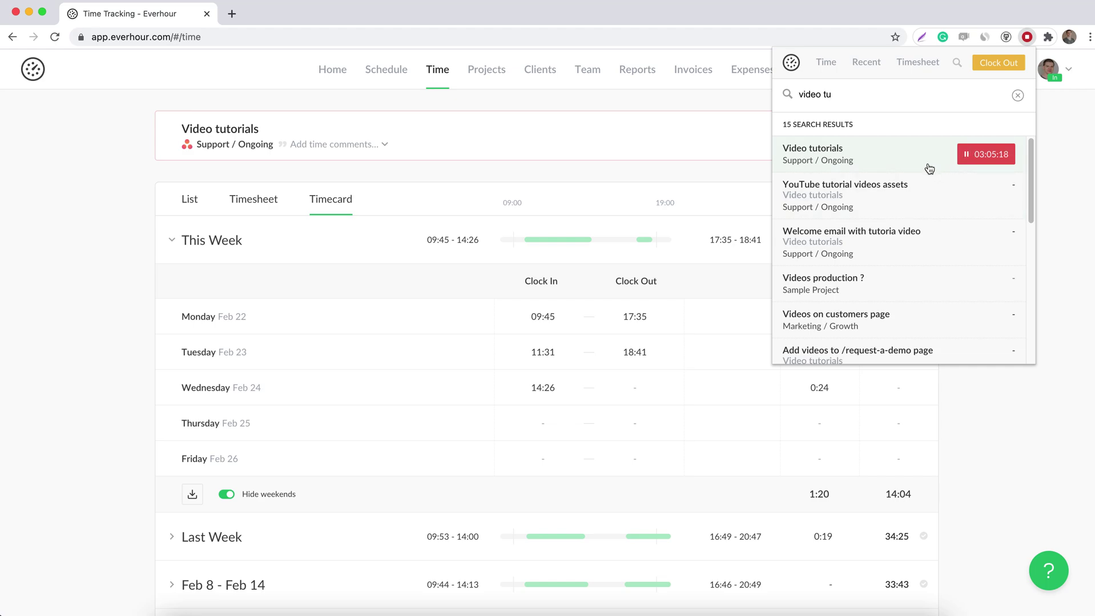
pyautogui.click(987, 161)
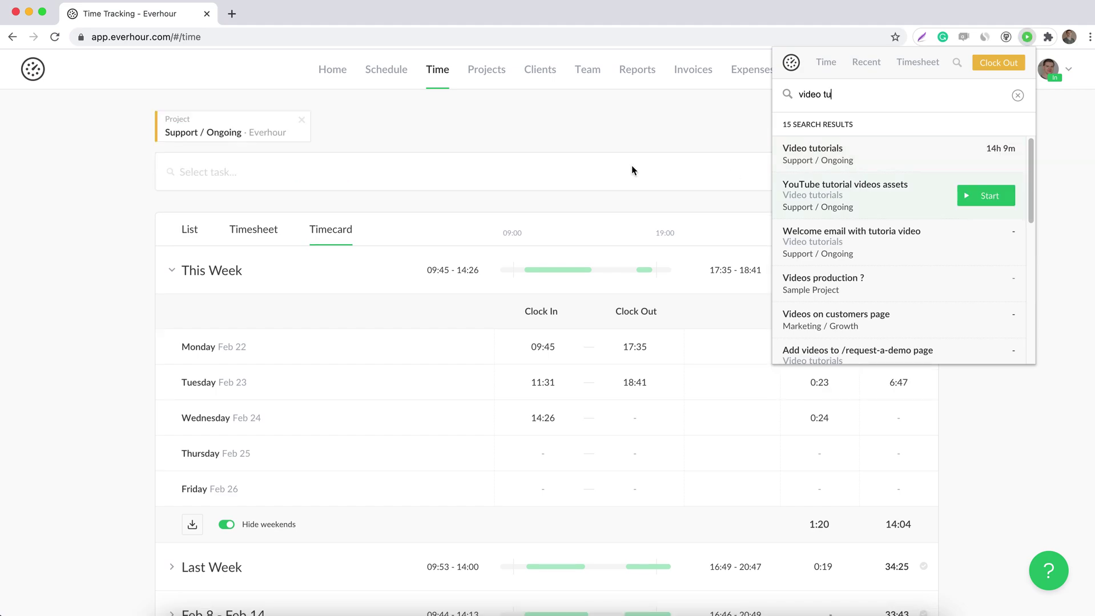
pyautogui.click(107, 177)
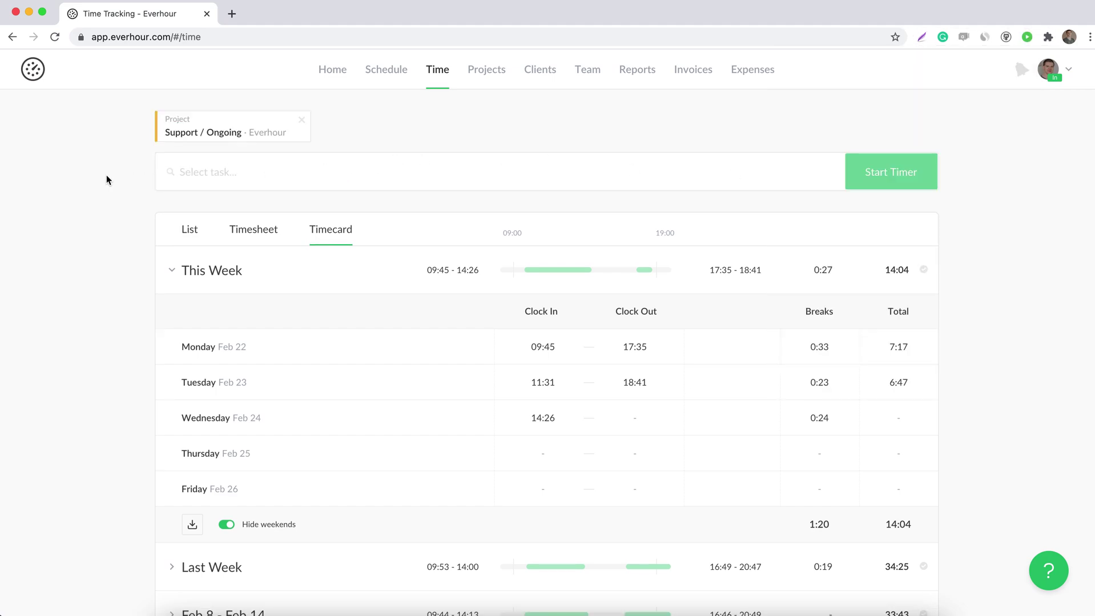